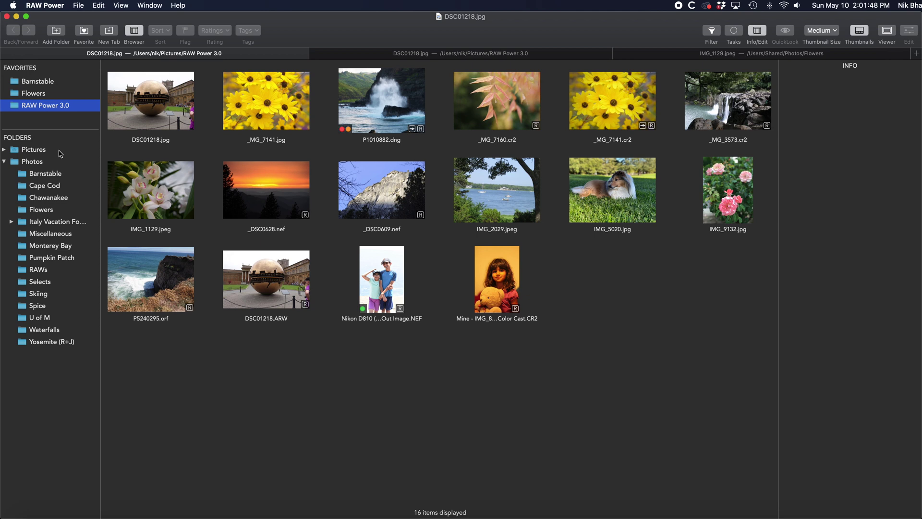
# Switch to the three-star Photo Library window and select the kayak photo IMG_2102.jpeg to view its metadata.
pyautogui.click(150, 5)
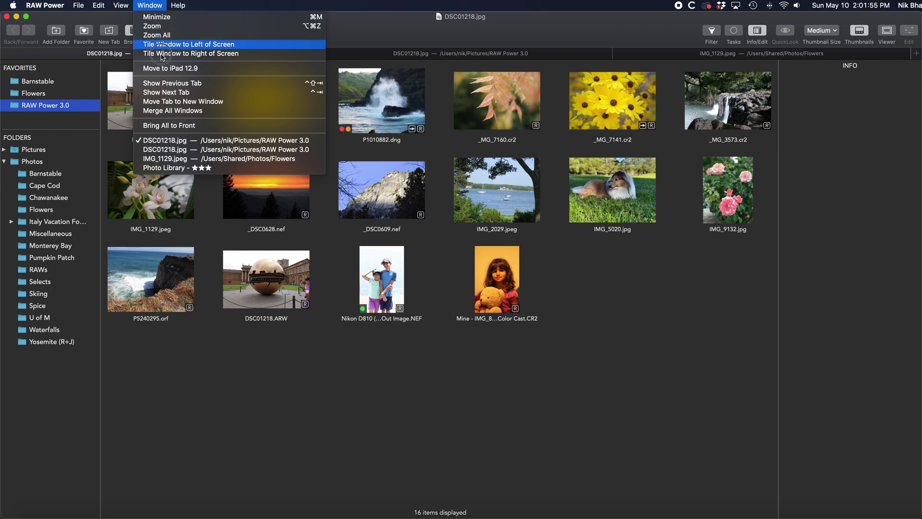
pyautogui.click(165, 168)
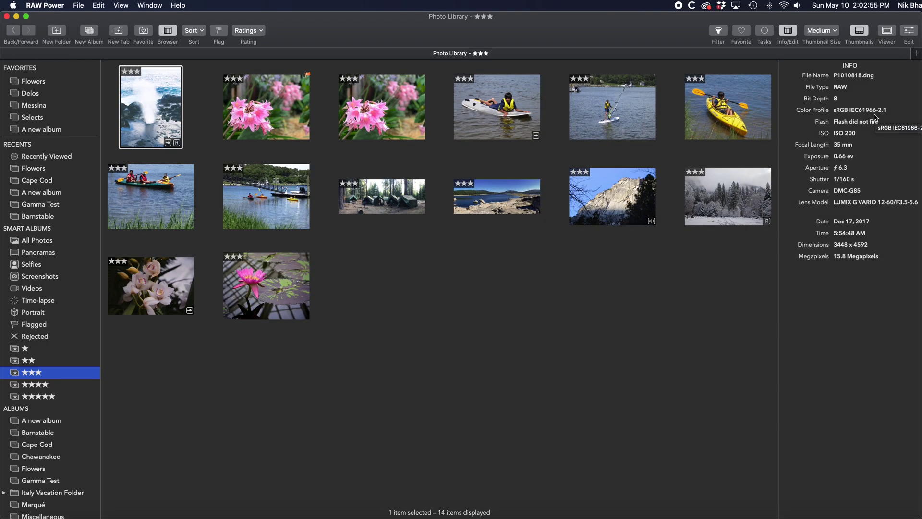
pyautogui.click(244, 118)
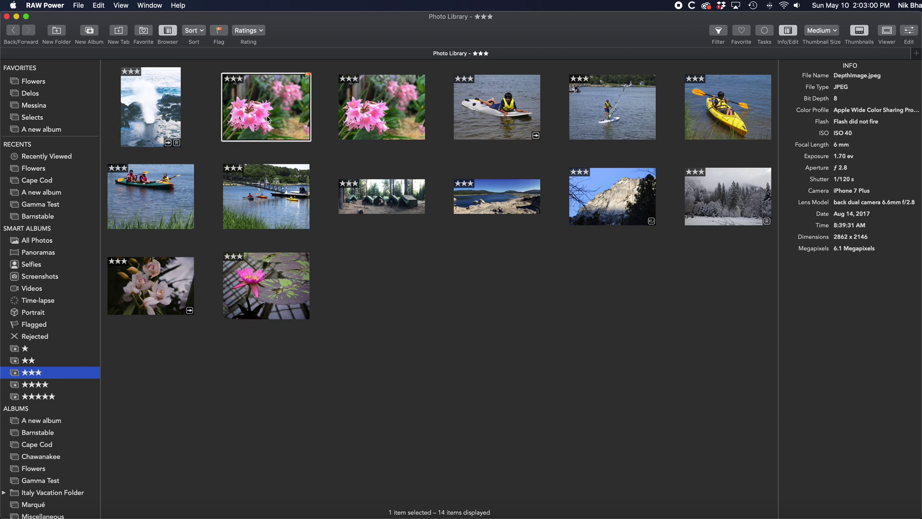
pyautogui.click(268, 194)
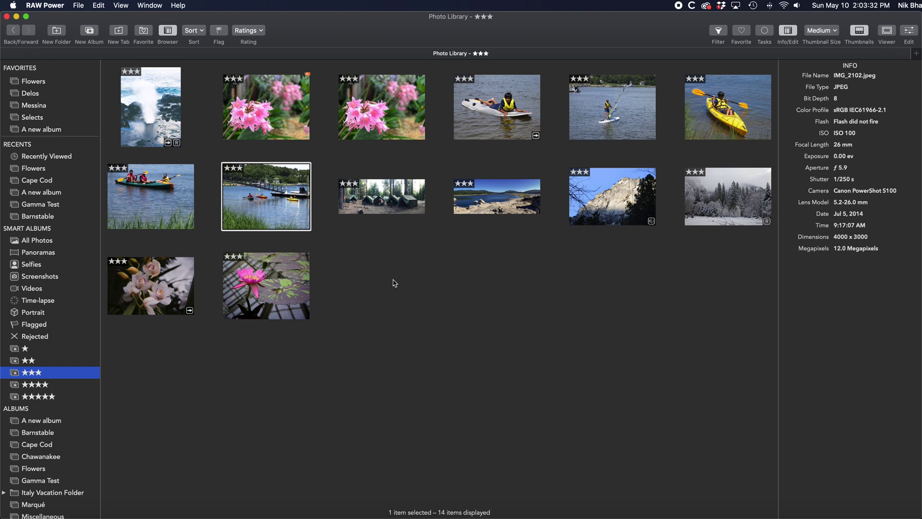
# Preview the kayak photo large, keeping Medium thumbnails and toggling the thumbnail strip and sidebar.
pyautogui.click(886, 32)
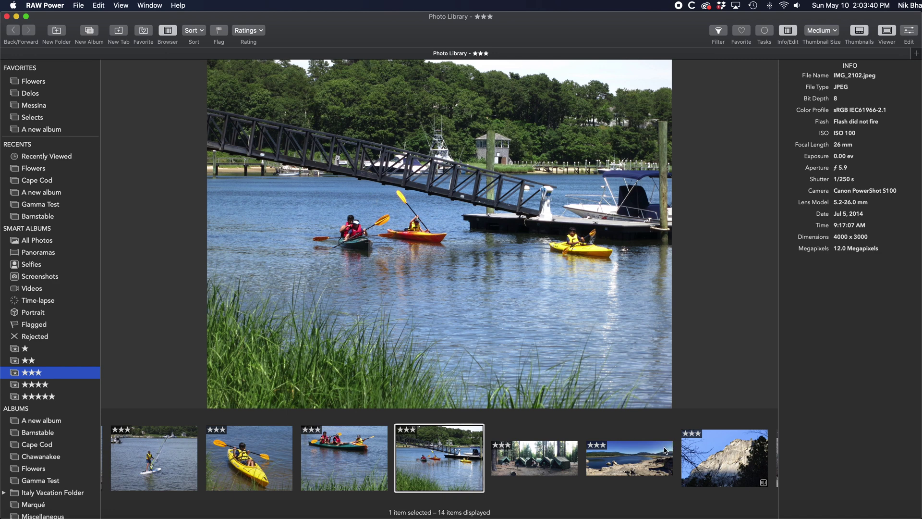
pyautogui.click(814, 34)
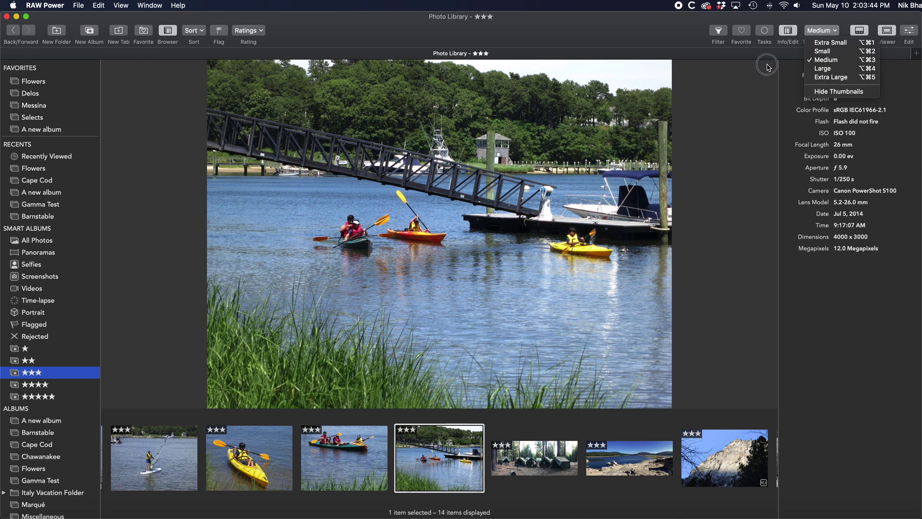
pyautogui.click(748, 77)
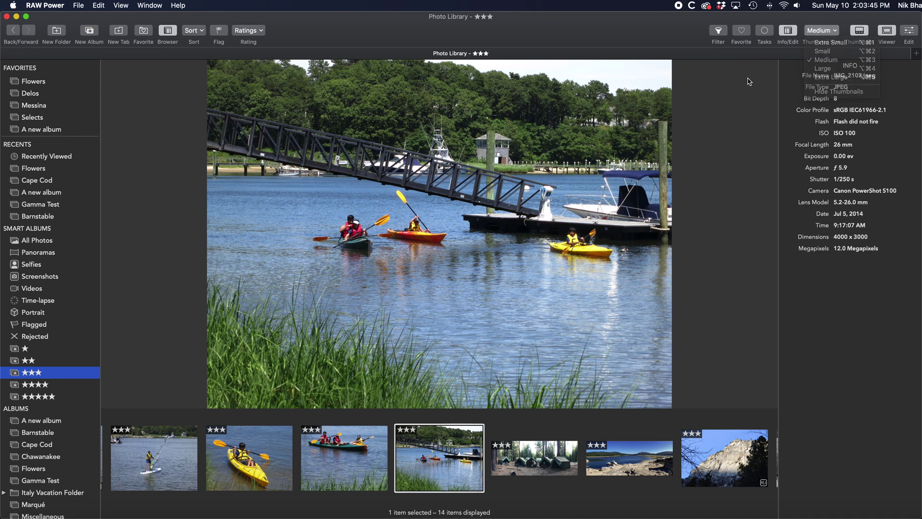
pyautogui.click(860, 31)
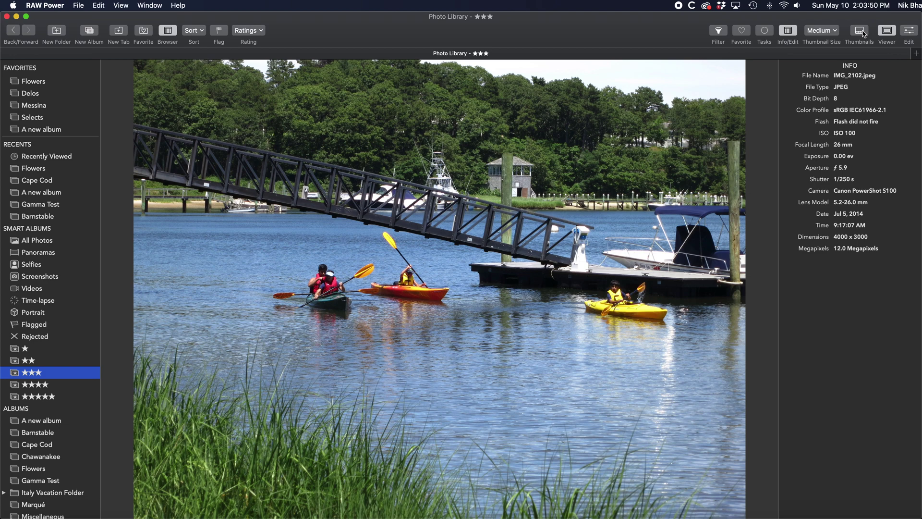
pyautogui.click(859, 31)
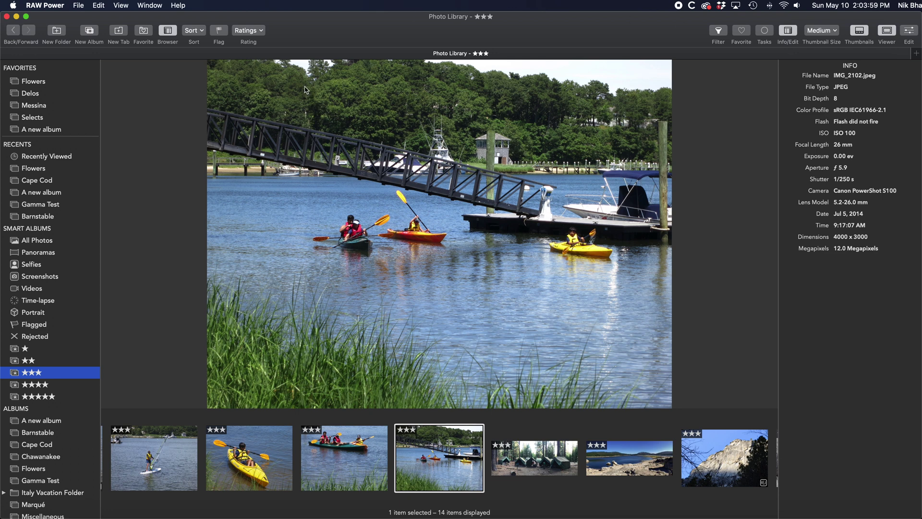
pyautogui.click(169, 33)
pyautogui.click(169, 31)
# Browse the View menu and the Flowers favorite and photo context menus without choosing anything.
pyautogui.click(122, 6)
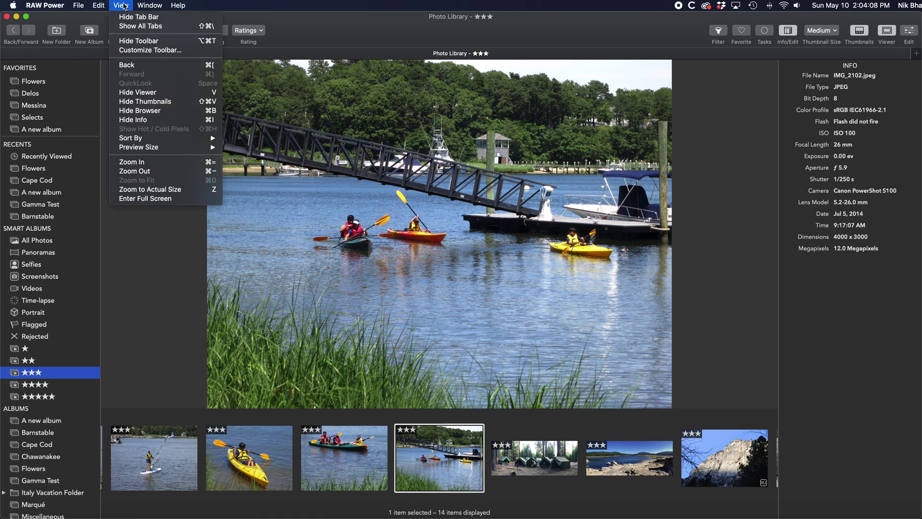
pyautogui.click(123, 6)
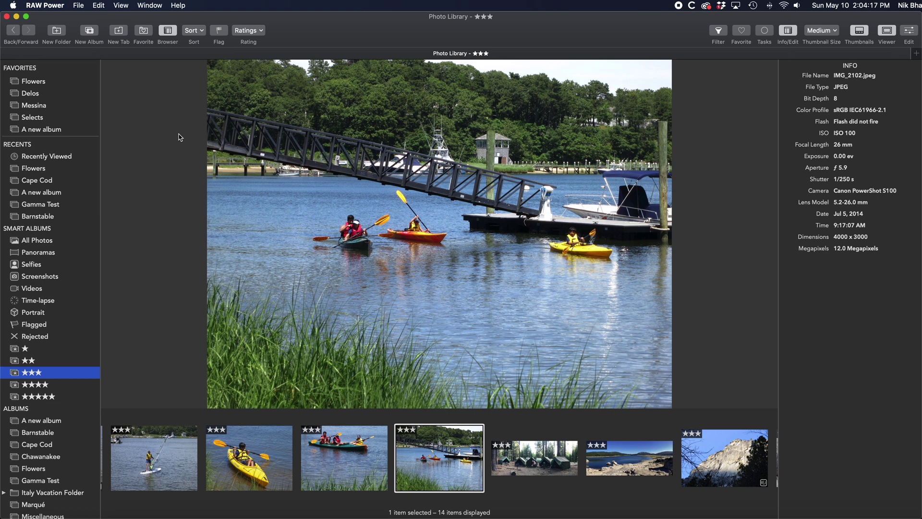
pyautogui.rightClick(12, 83)
pyautogui.click(12, 83)
pyautogui.rightClick(625, 190)
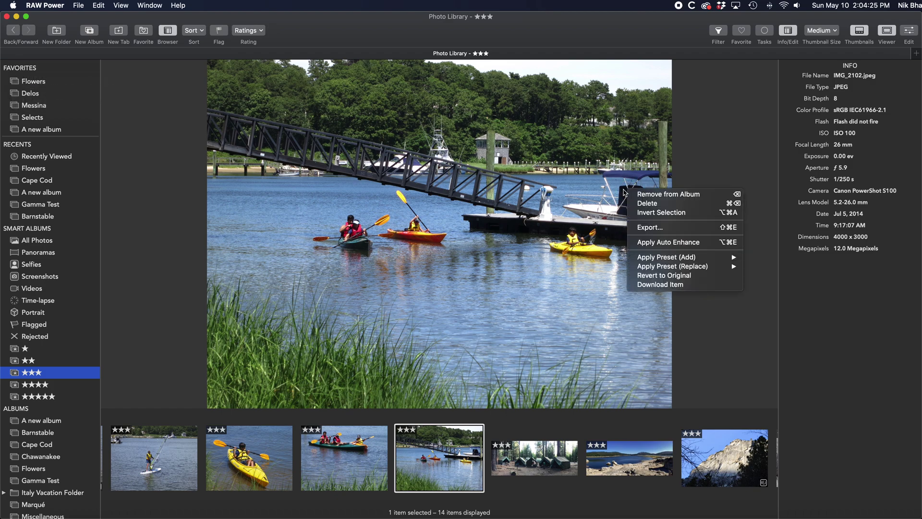
pyautogui.click(607, 189)
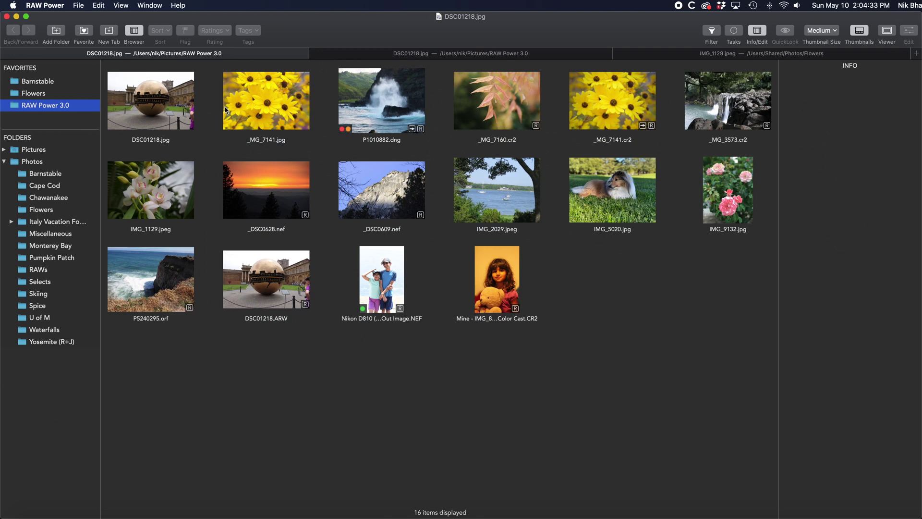
# Select DSC01218.jpg and glance at the filtering rules and background tasks panels.
pyautogui.rightClick(157, 91)
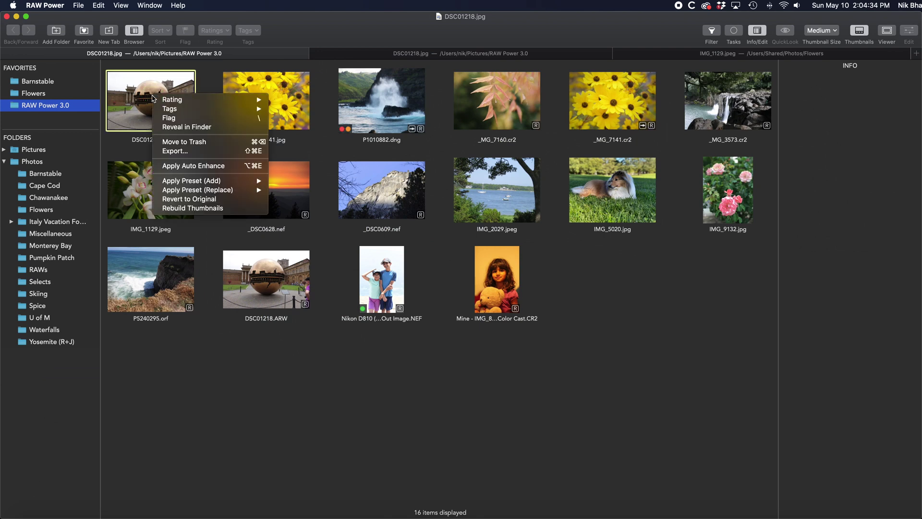
pyautogui.click(146, 96)
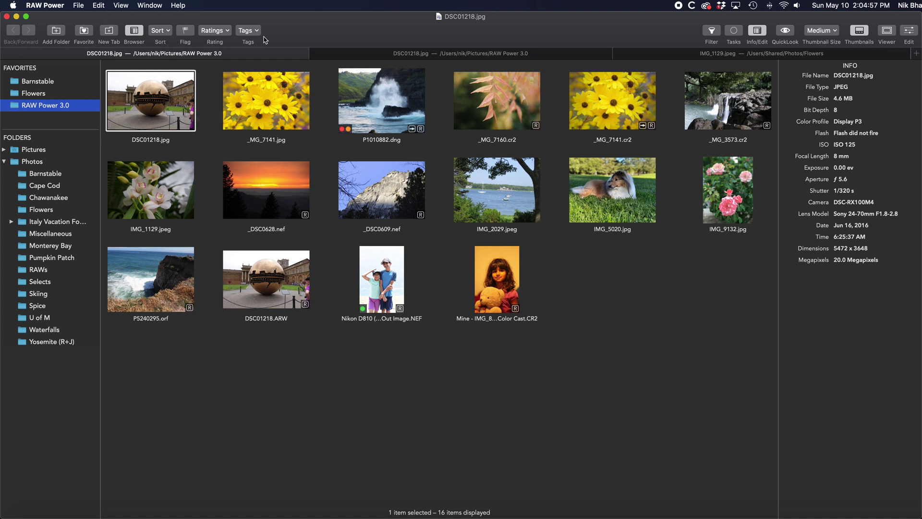
pyautogui.click(711, 33)
pyautogui.click(711, 33)
pyautogui.click(733, 32)
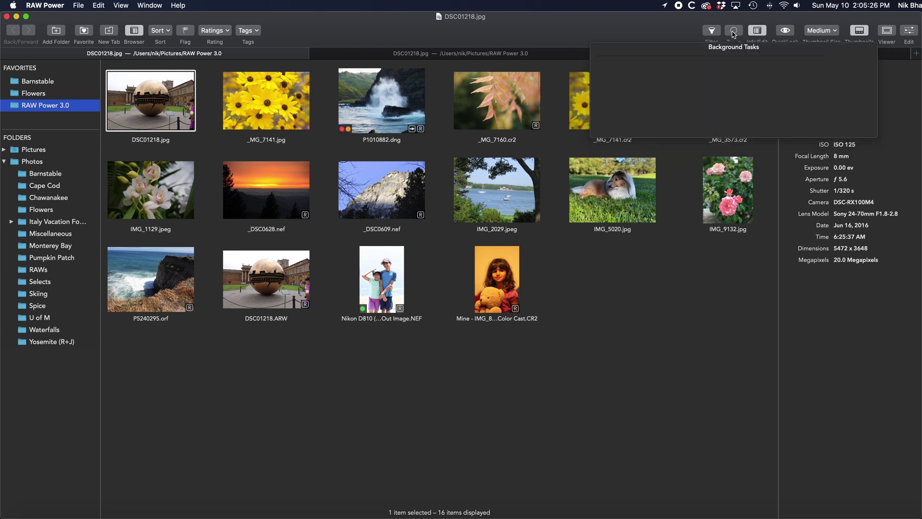
pyautogui.click(733, 32)
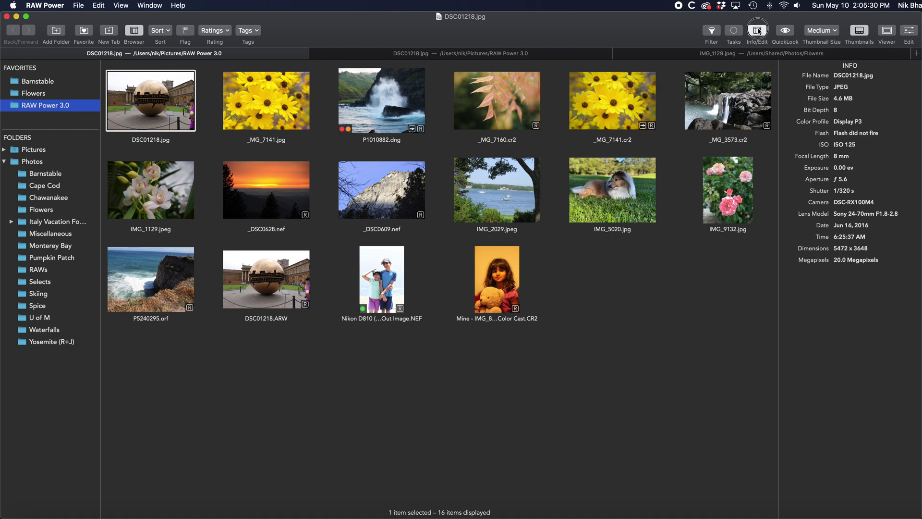
# Toggle the info panel, then preview DSC01218.jpg in QuickLook and close it with Space.
pyautogui.click(755, 31)
pyautogui.click(755, 32)
pyautogui.click(785, 32)
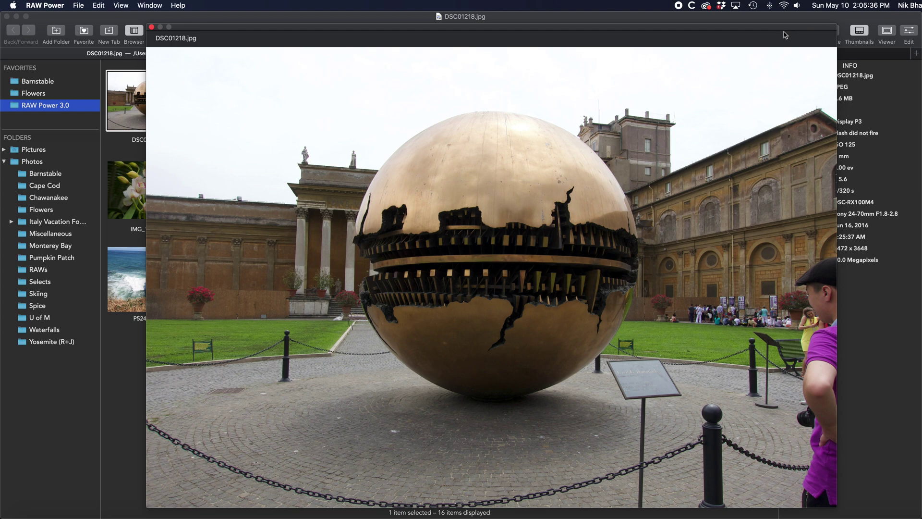
pyautogui.press('space')
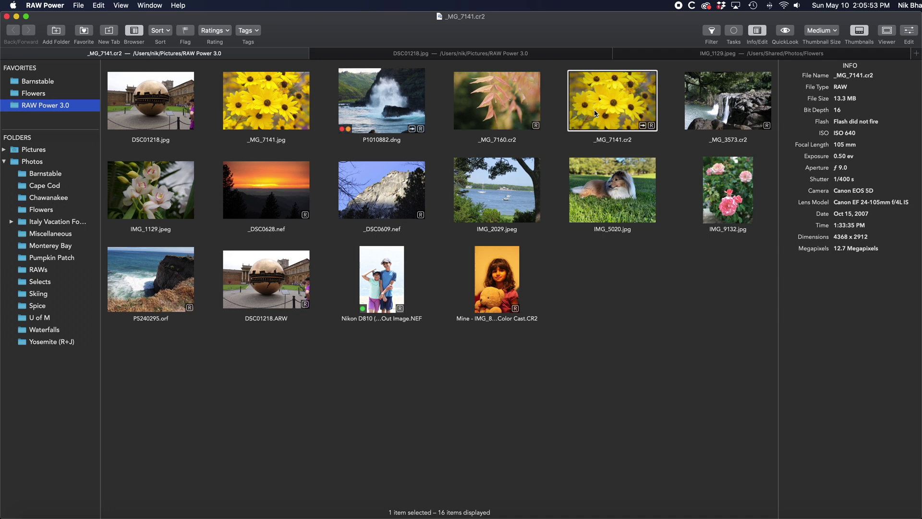
# Edit _MG_7141.cr2, comparing with the original and checking camera details and the adjustments list.
pyautogui.click(912, 34)
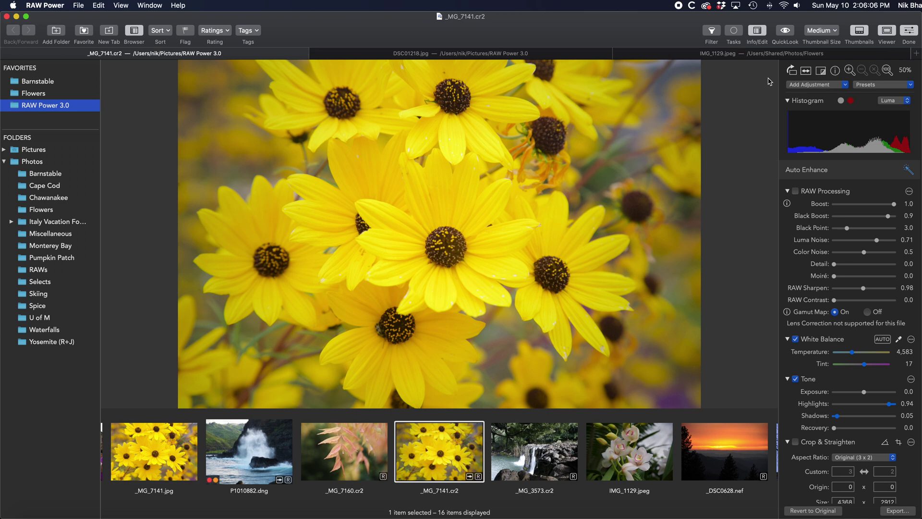
pyautogui.click(821, 71)
pyautogui.click(835, 71)
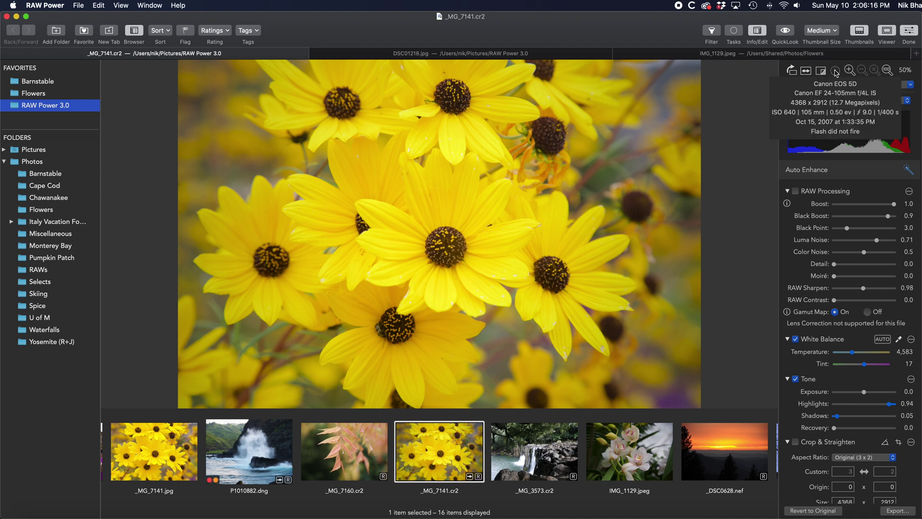
pyautogui.click(835, 71)
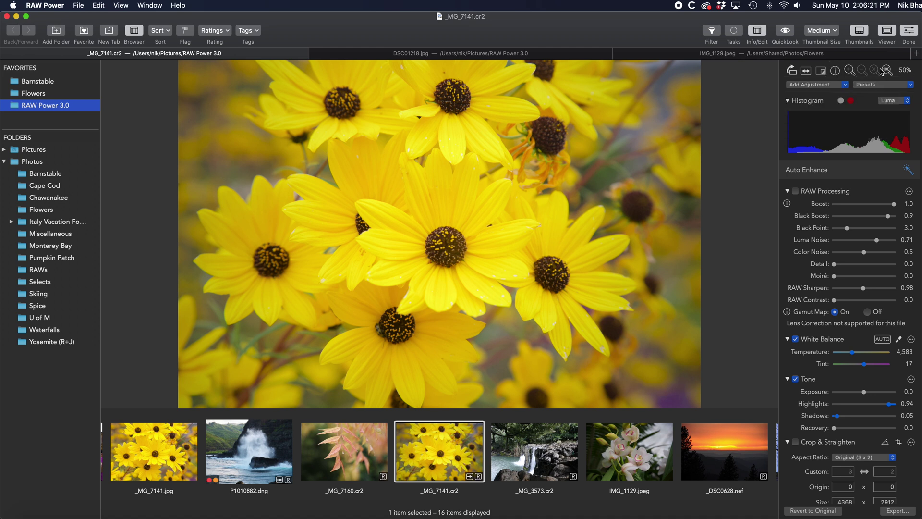
pyautogui.click(811, 88)
pyautogui.click(811, 88)
# Re-expand the histogram and briefly preview highlight clipping on the flower photo, leaving it off.
pyautogui.click(787, 102)
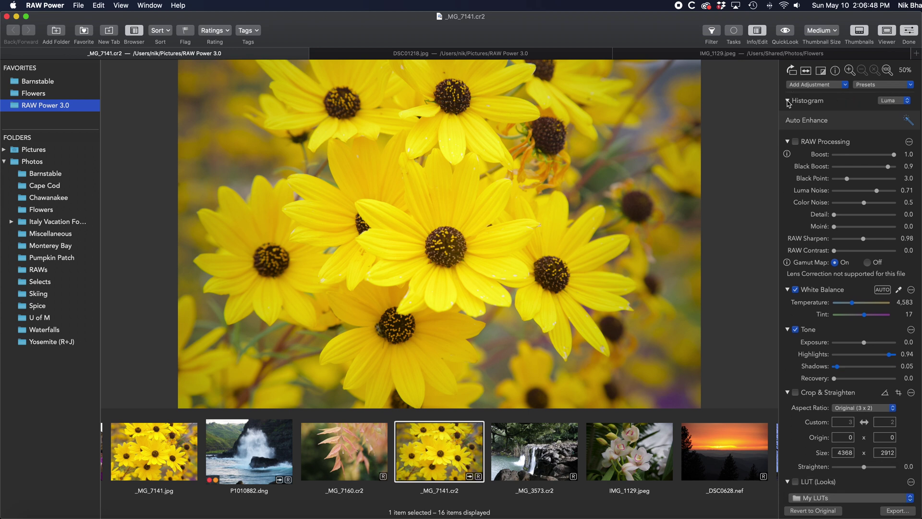
pyautogui.click(787, 102)
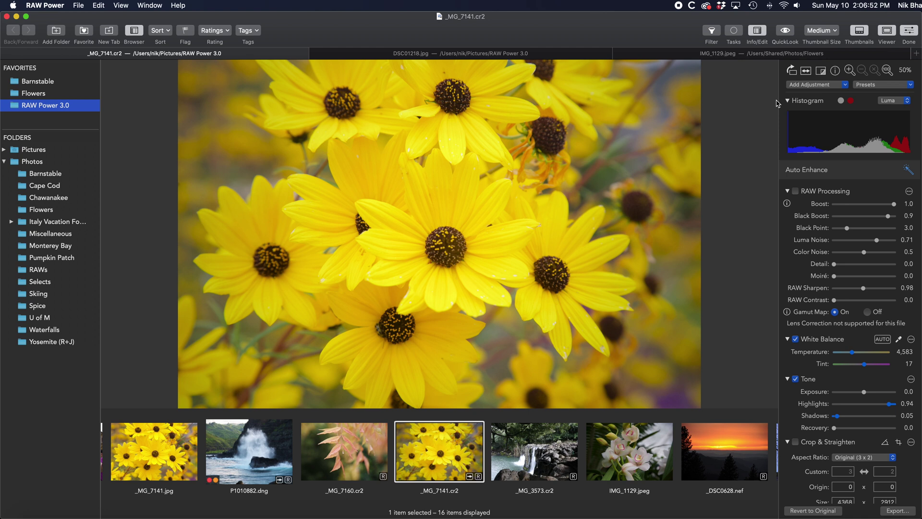
pyautogui.click(841, 102)
pyautogui.click(841, 102)
pyautogui.scroll(-10, 790, 253)
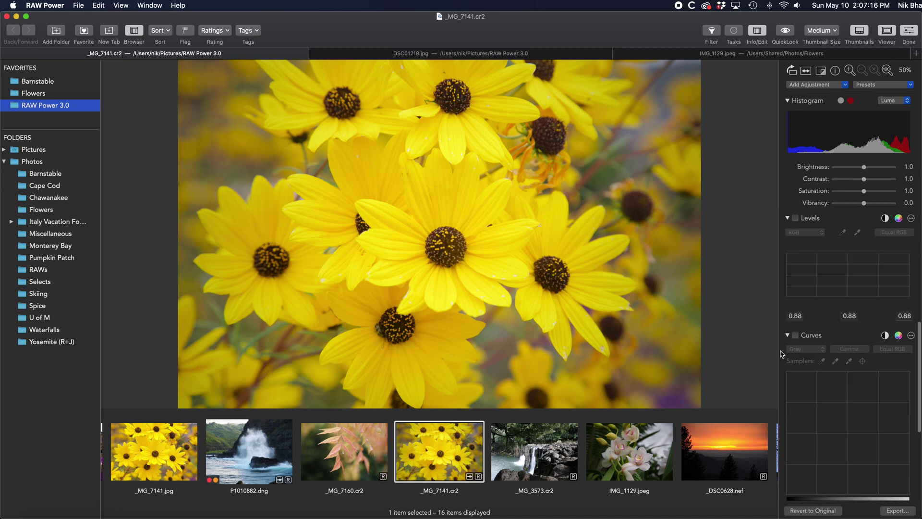
pyautogui.scroll(-8, 780, 354)
pyautogui.click(795, 472)
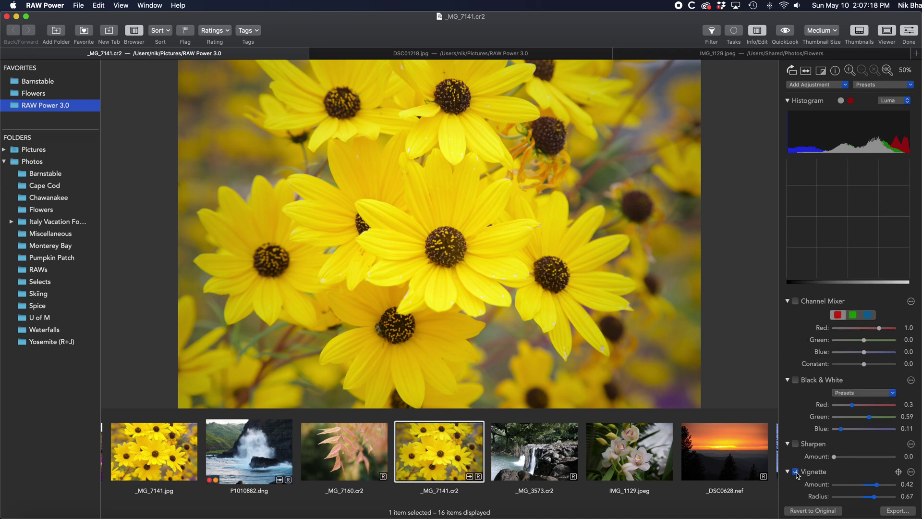
pyautogui.click(795, 472)
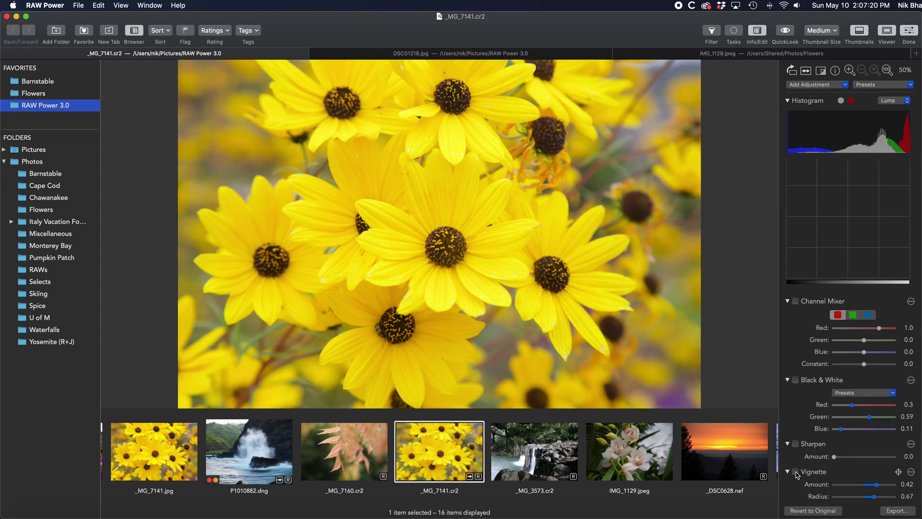
pyautogui.click(795, 472)
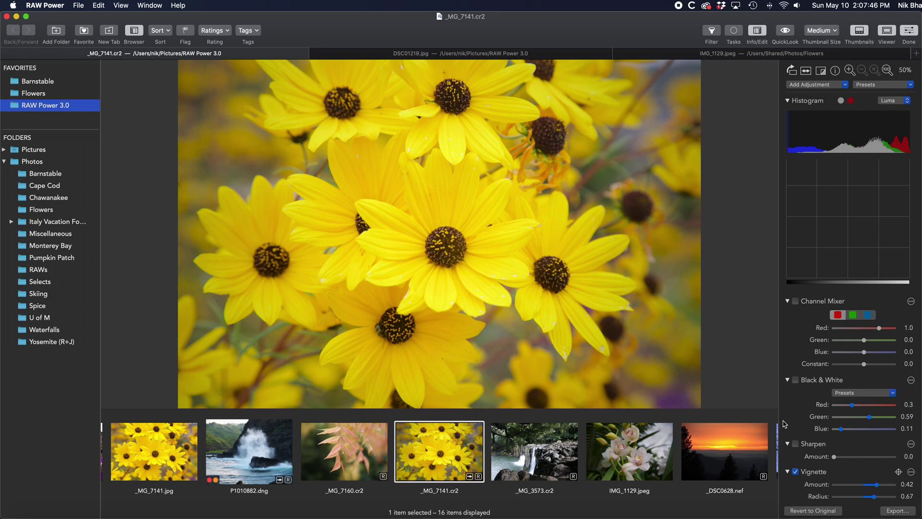
pyautogui.scroll(15, 784, 422)
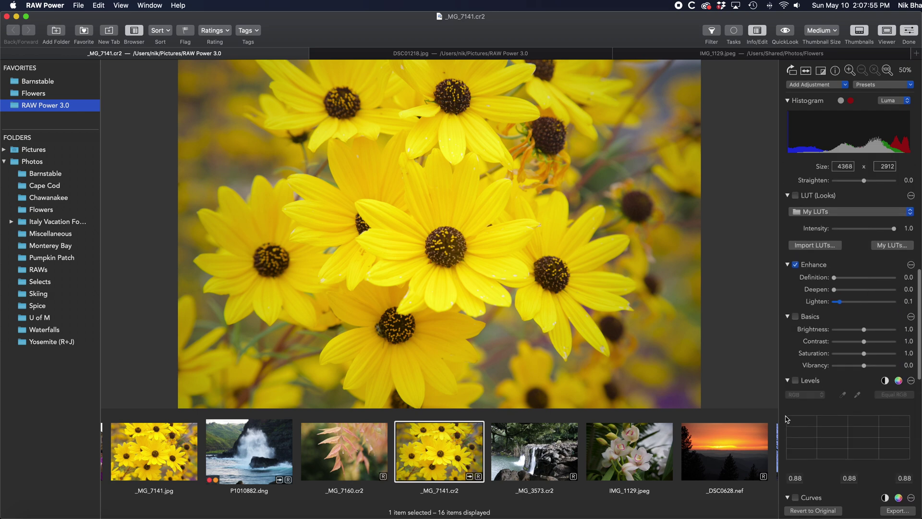
pyautogui.moveTo(864, 371); pyautogui.dragTo(847, 373)
pyautogui.doubleClick(848, 373)
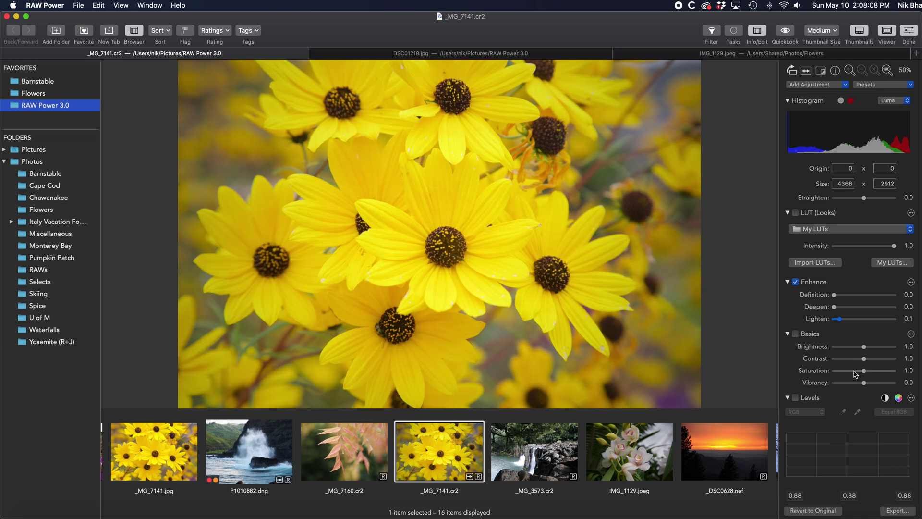
pyautogui.scroll(-1, 855, 373)
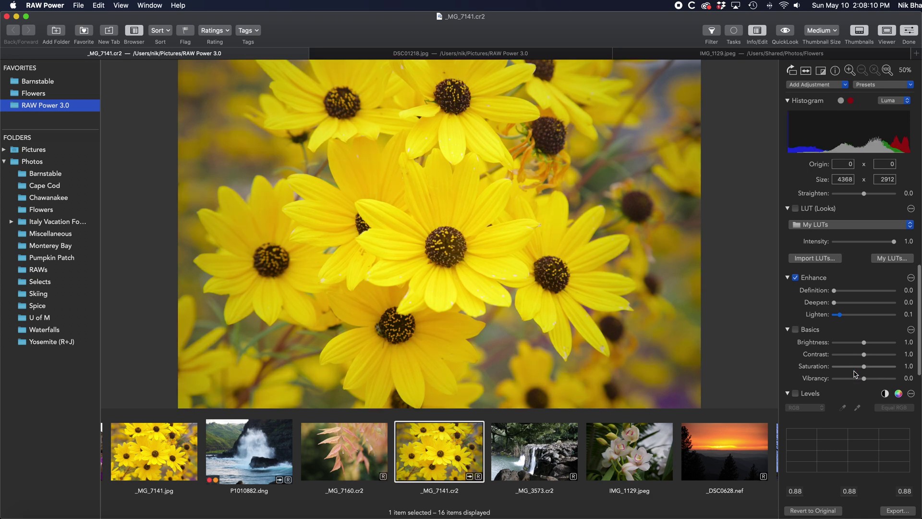
pyautogui.scroll(-10, 905, 379)
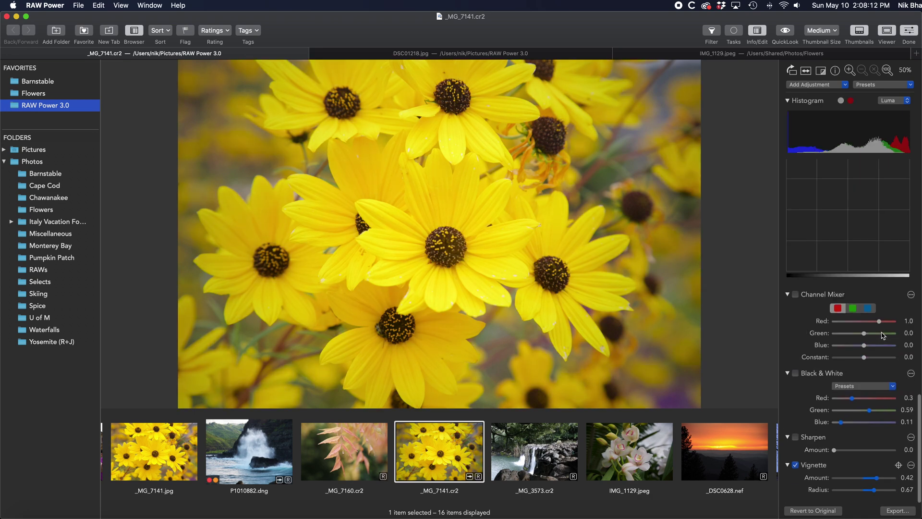
# Reset the Vignette adjustment to Amount 0.0 and Radius 0.5, then finish editing with Done.
pyautogui.click(911, 471)
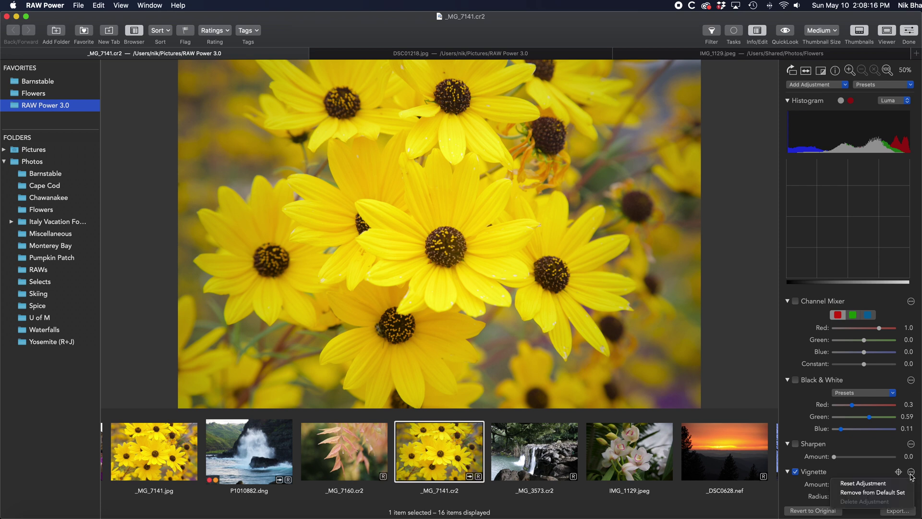
pyautogui.click(863, 483)
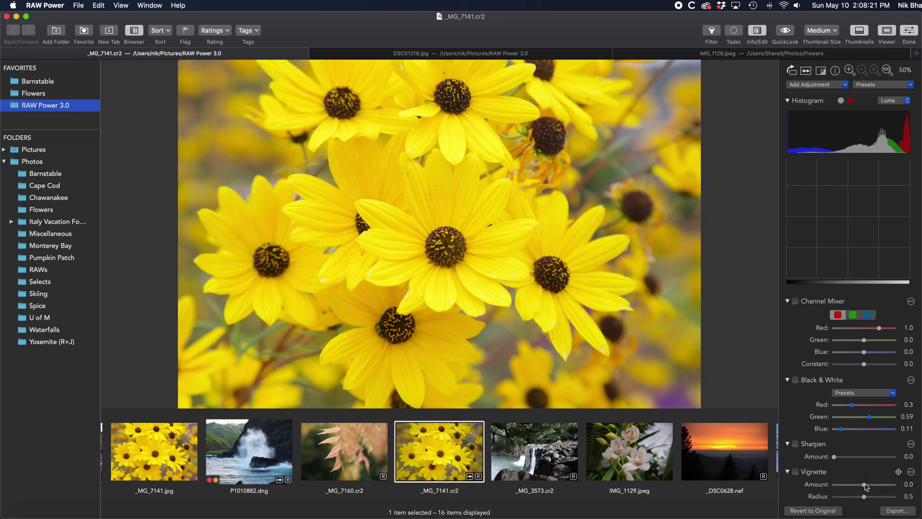
pyautogui.click(910, 472)
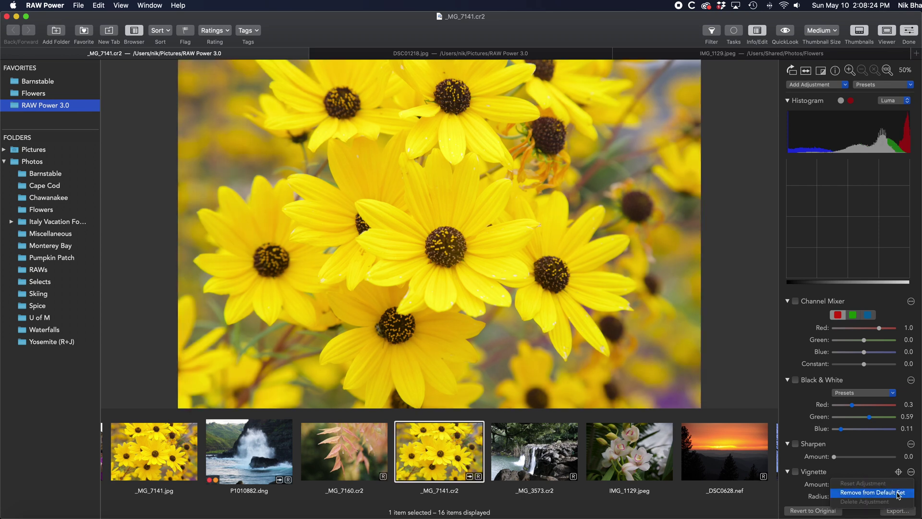
pyautogui.click(861, 470)
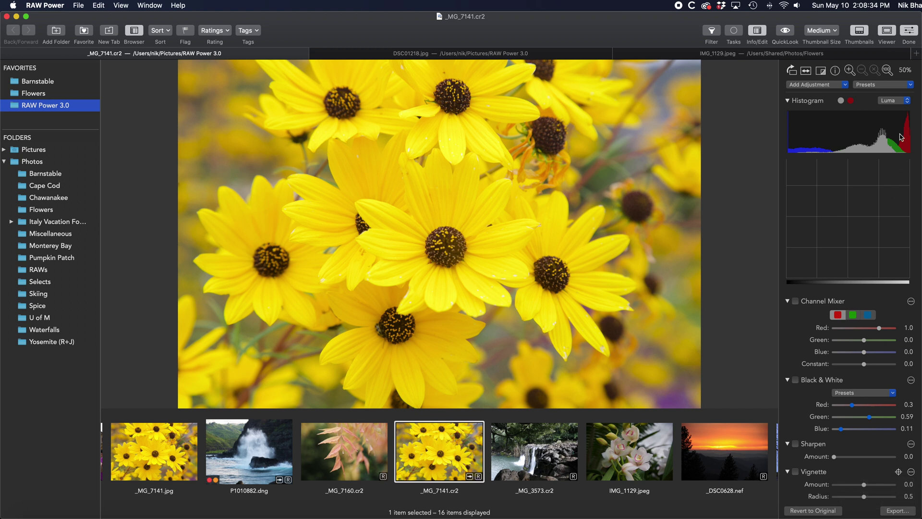
pyautogui.click(905, 31)
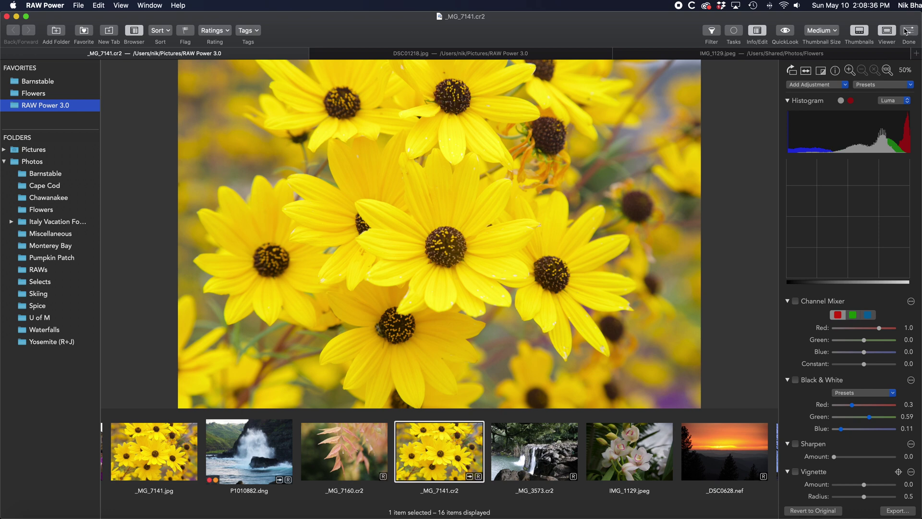